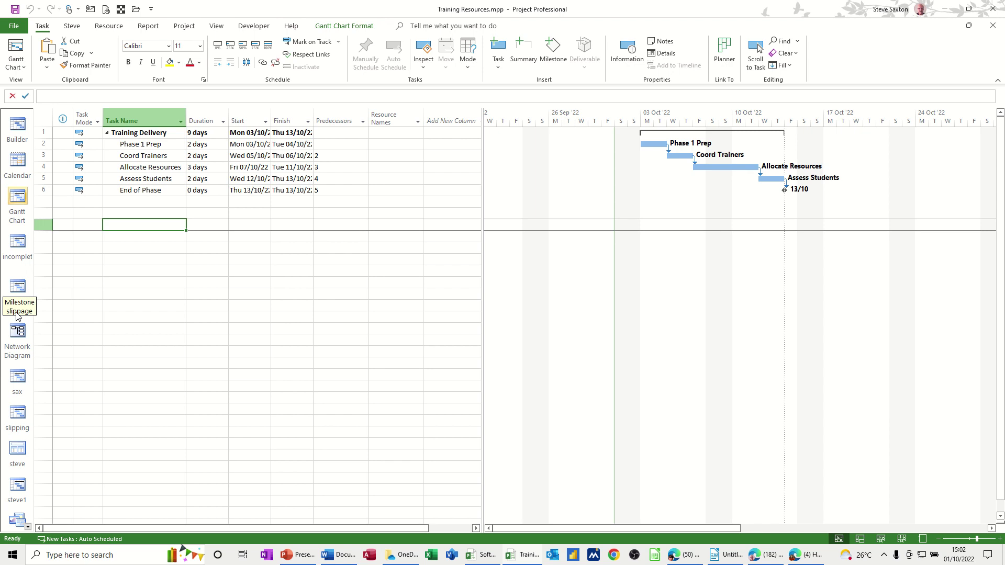
# - Widen the Gantt chart beside the task table and scroll its timeline to start at 03 Oct
pyautogui.click(16, 313)
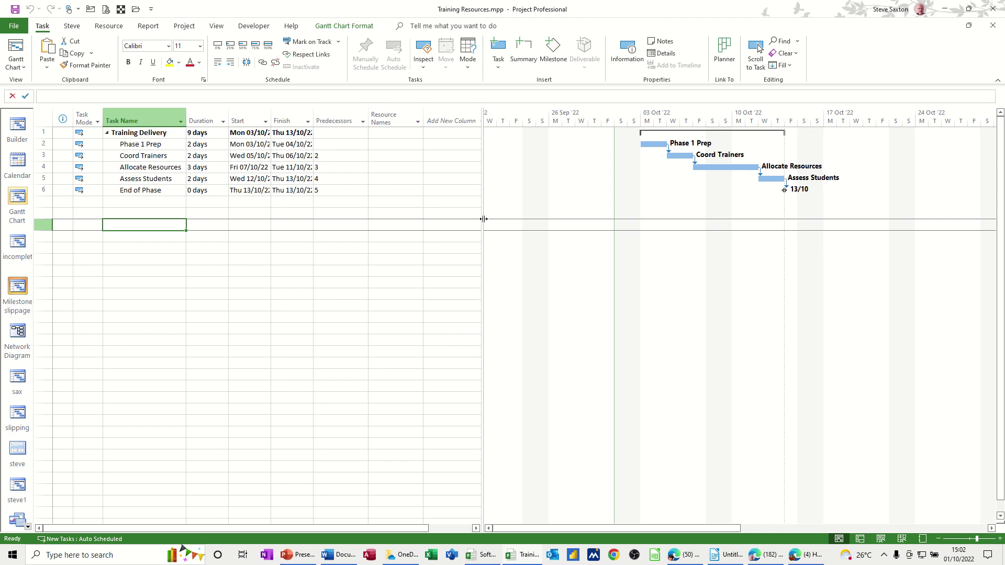
pyautogui.moveTo(484, 213); pyautogui.dragTo(370, 231)
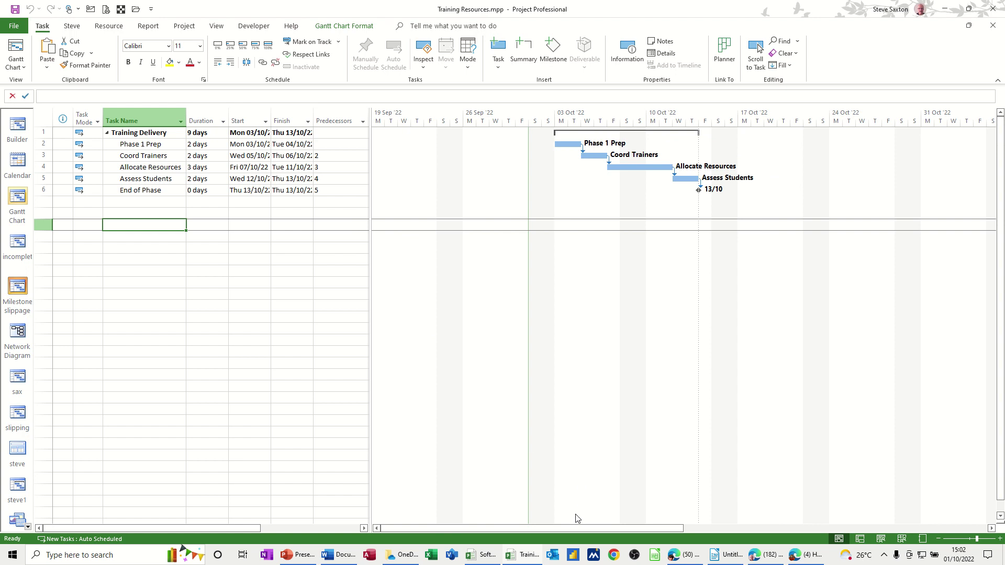
pyautogui.moveTo(567, 528); pyautogui.dragTo(649, 531)
pyautogui.click(161, 218)
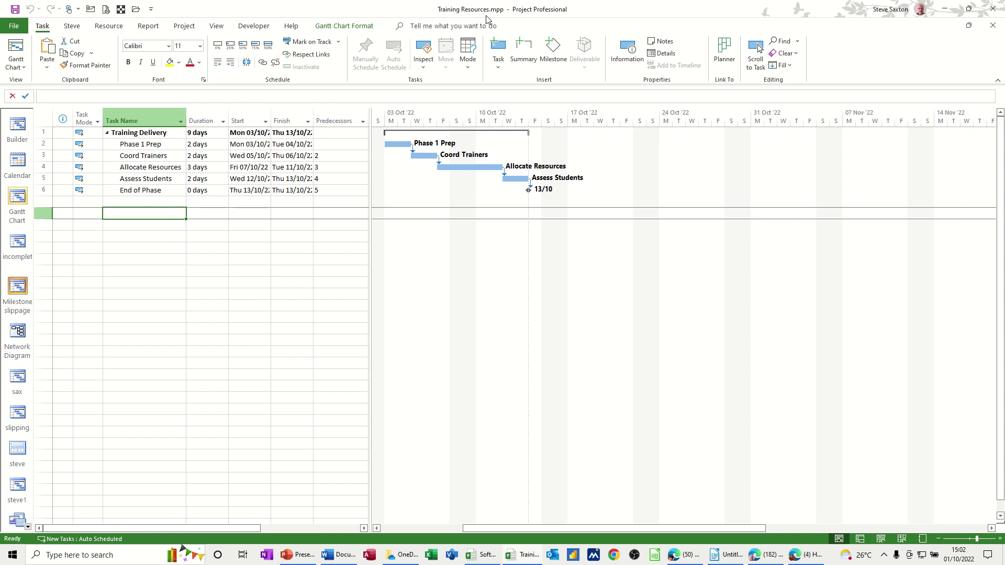
# - Choose Sync with SharePoint in Save As, targeting a new SharePoint site named Training Resources
pyautogui.click(14, 27)
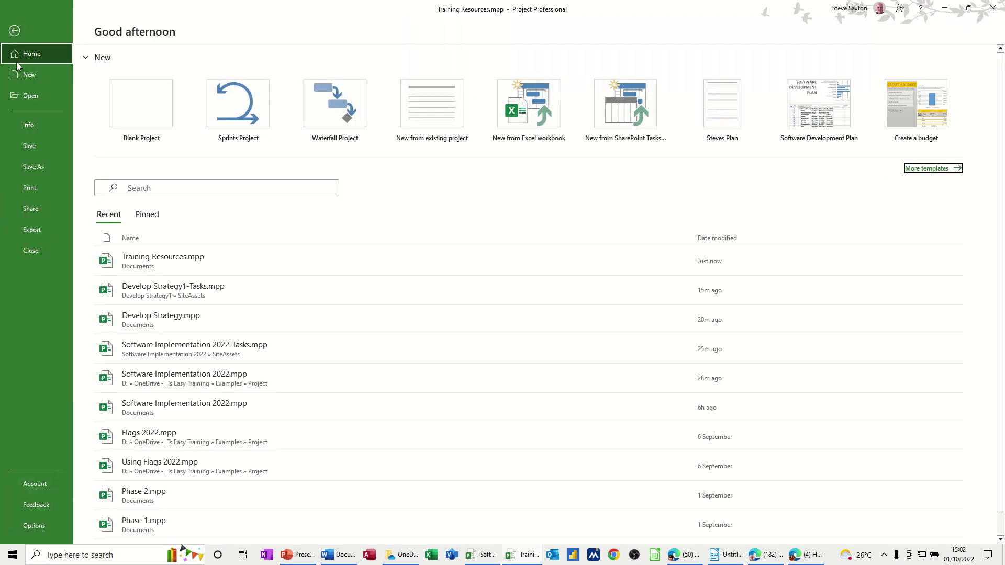
pyautogui.click(29, 211)
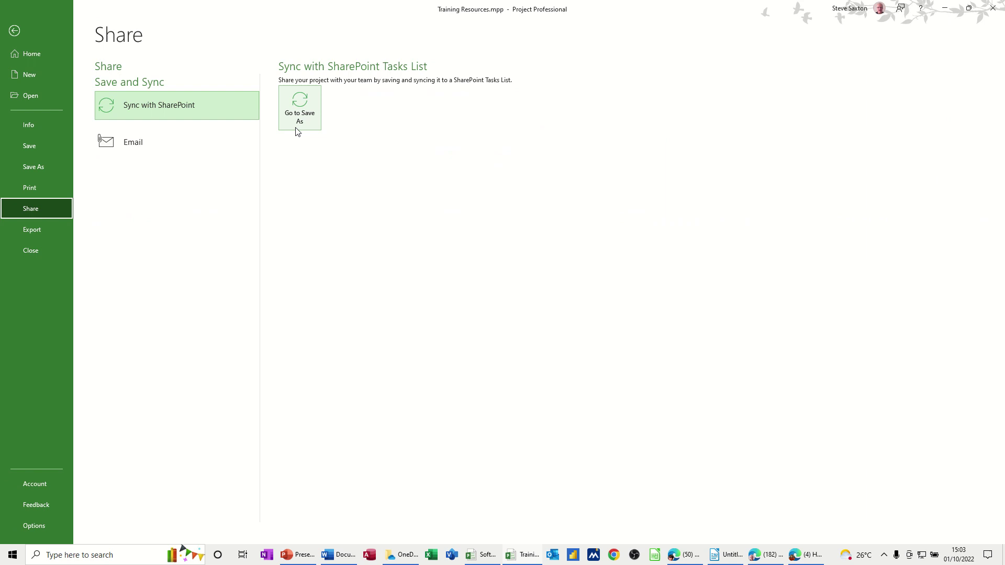
pyautogui.click(306, 102)
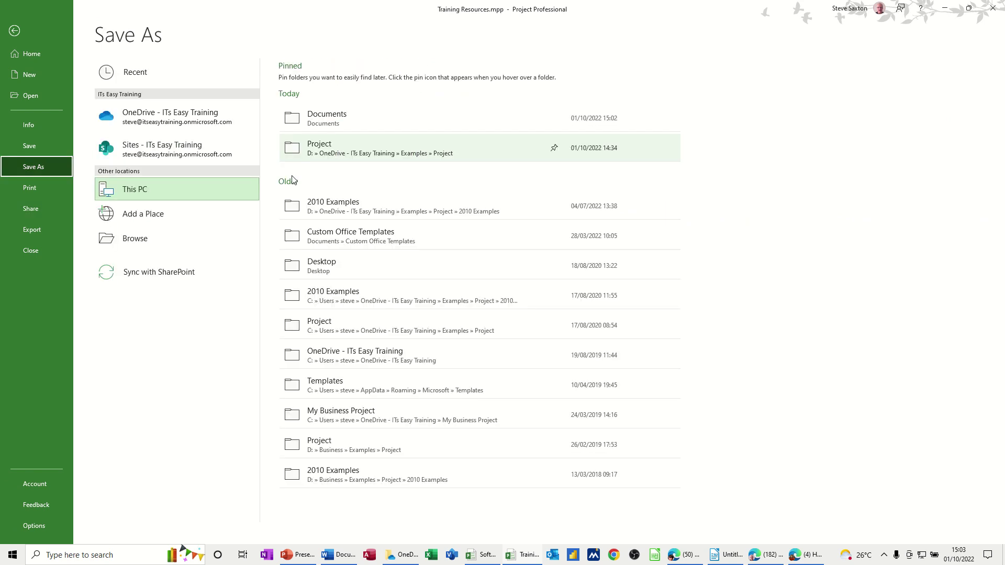
pyautogui.click(166, 273)
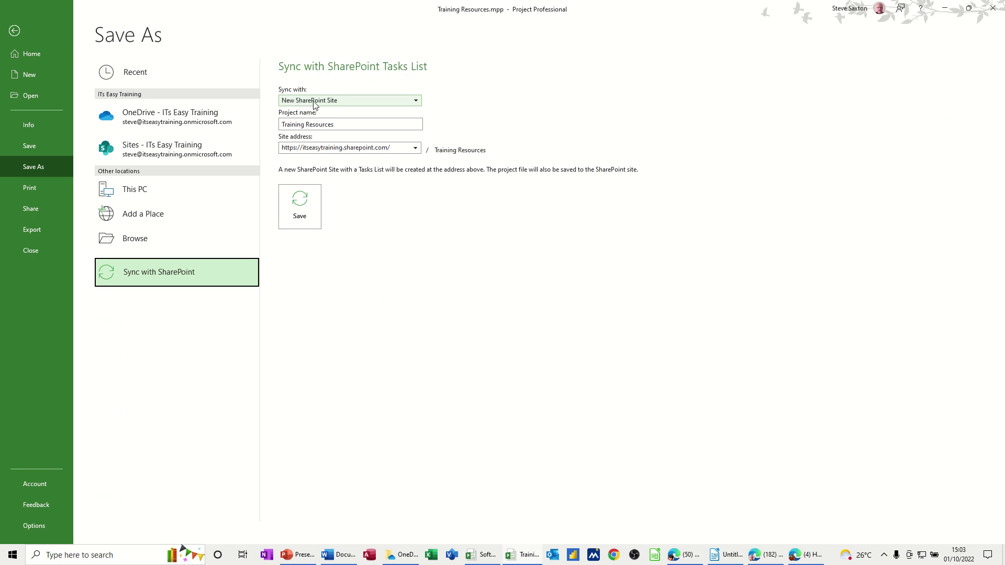
pyautogui.click(359, 105)
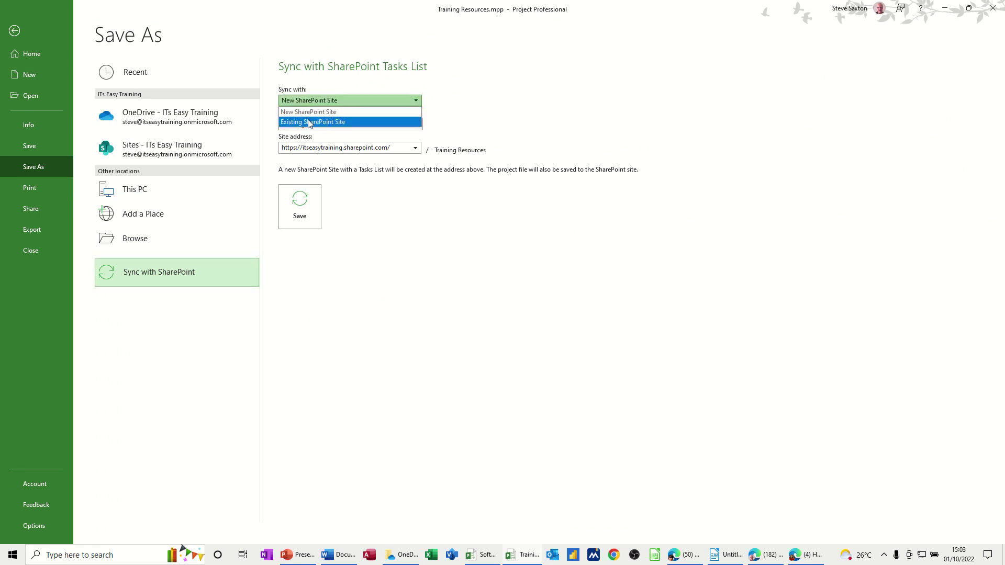
pyautogui.click(487, 107)
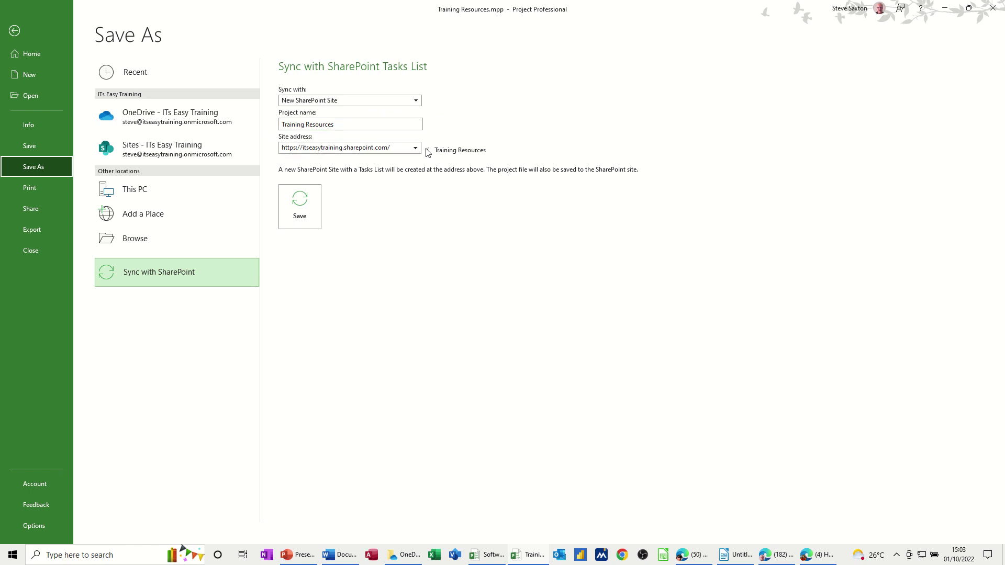
# - Save the plan to create the Training Resources SharePoint site listing its six tasks
pyautogui.click(309, 207)
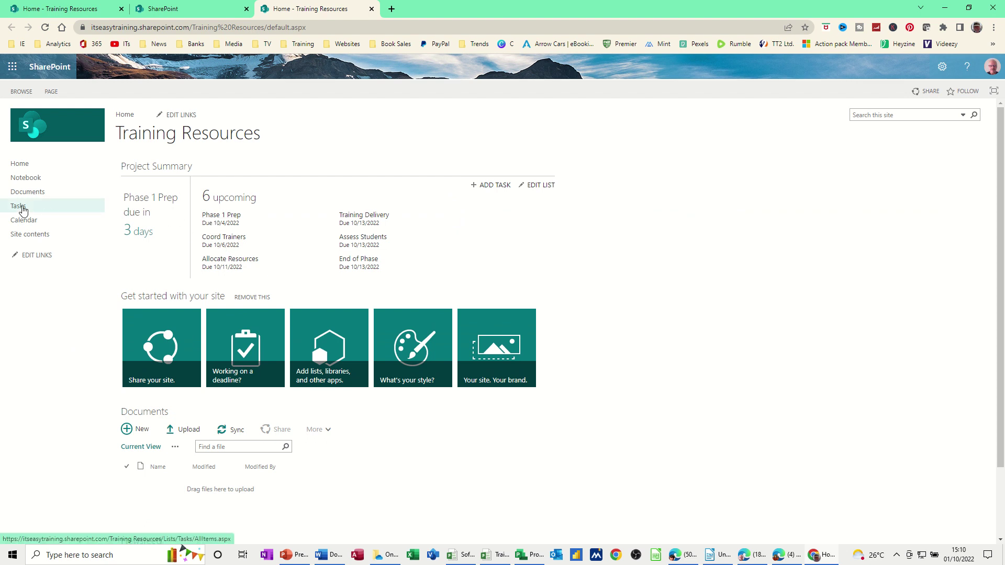
# - Add a Review task to the SharePoint Tasks list, starting 10/24/2022 and due 10/25/2022
pyautogui.click(21, 208)
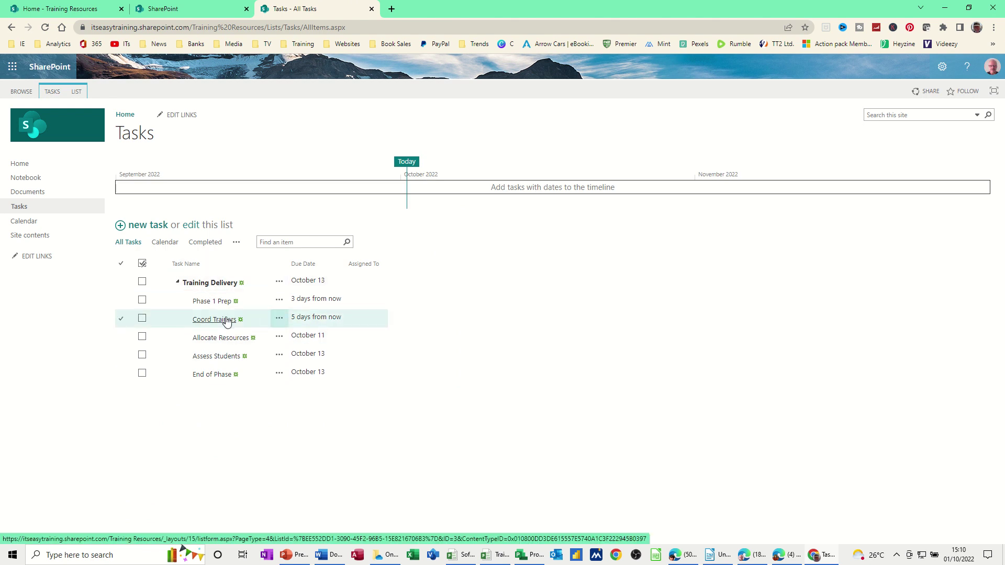
pyautogui.click(145, 230)
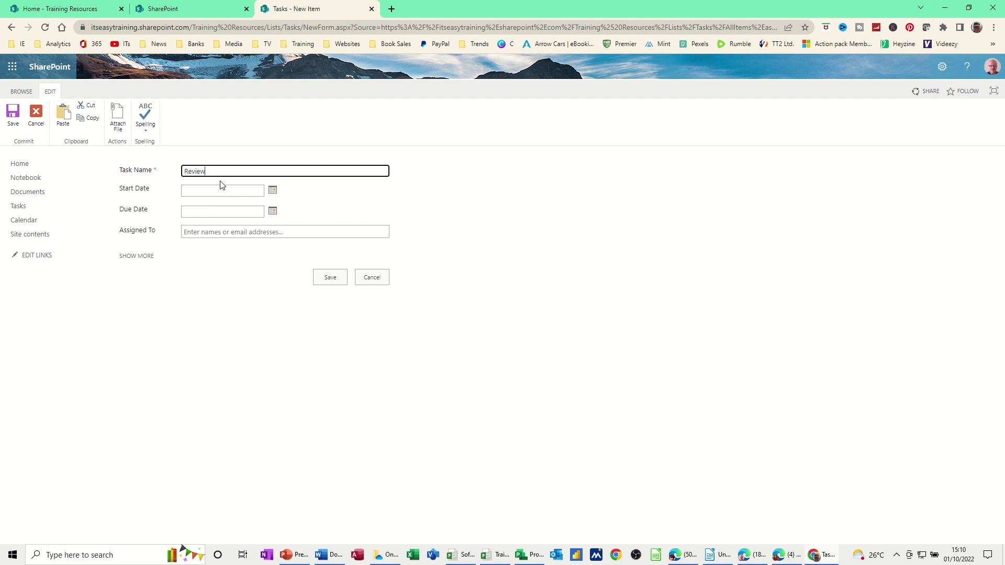
pyautogui.write('Review')
pyautogui.click(272, 191)
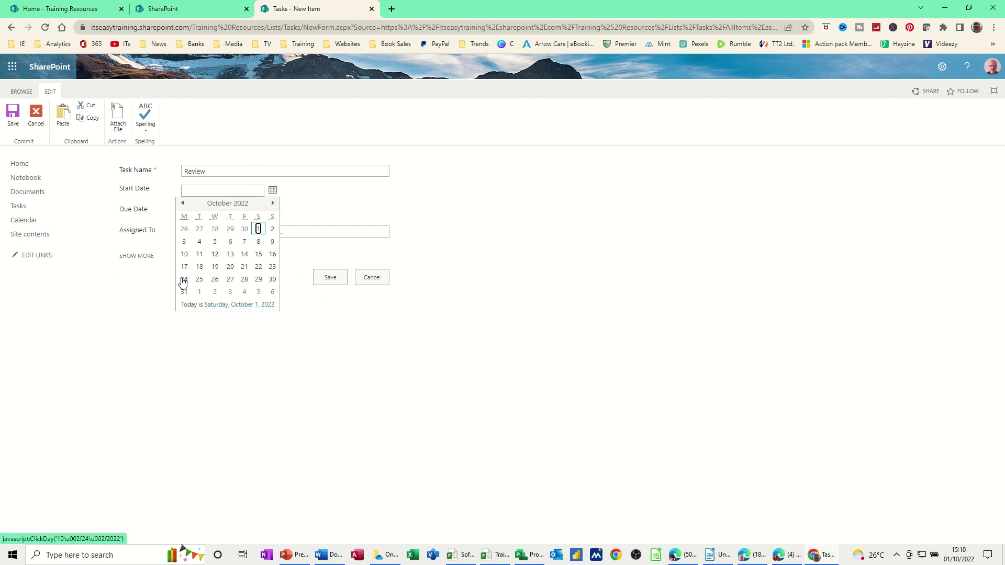
pyautogui.click(184, 282)
pyautogui.click(272, 211)
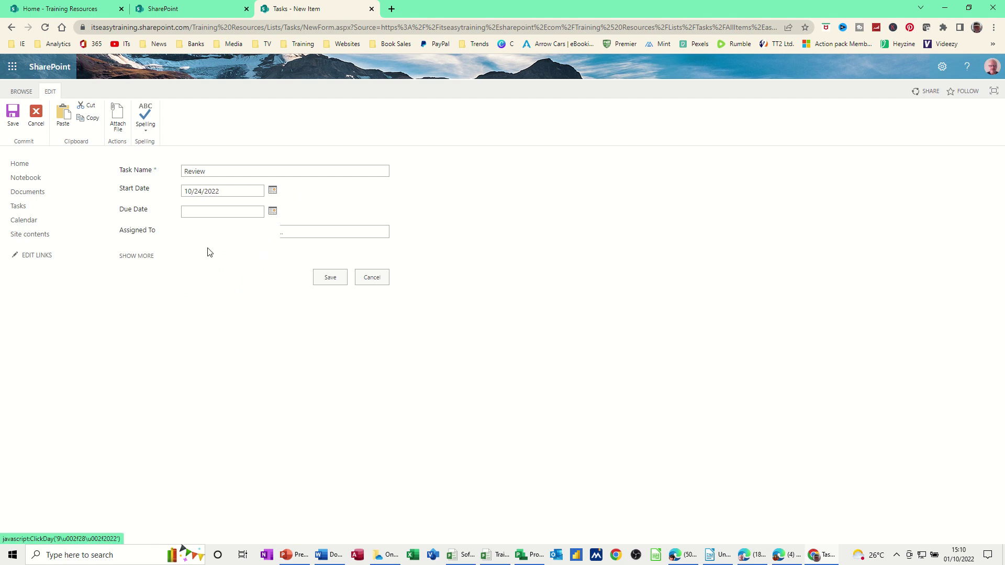
pyautogui.click(199, 300)
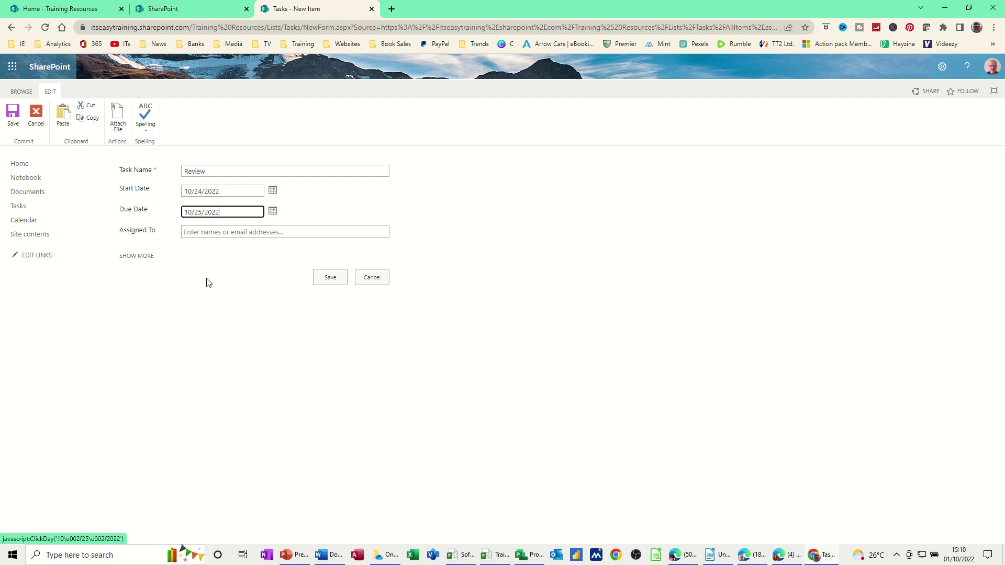
pyautogui.click(321, 279)
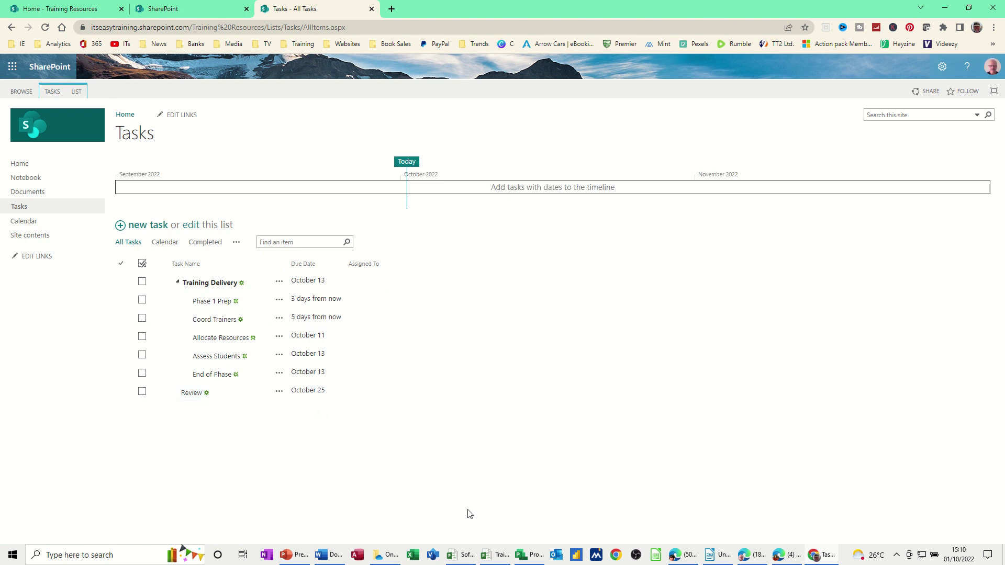
# - Back in Project, sync to pull the Review task into the plan
pyautogui.click(494, 560)
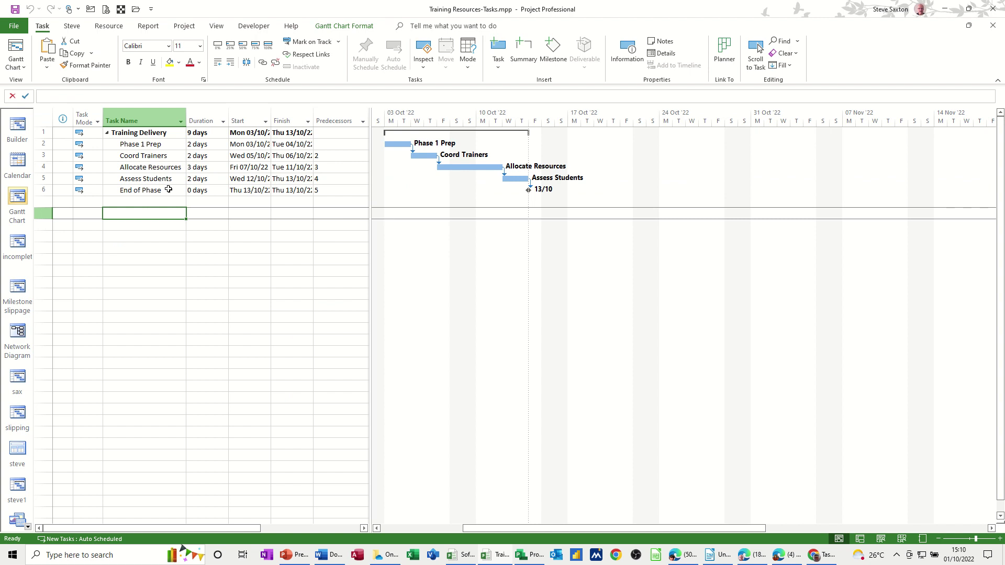
pyautogui.click(17, 10)
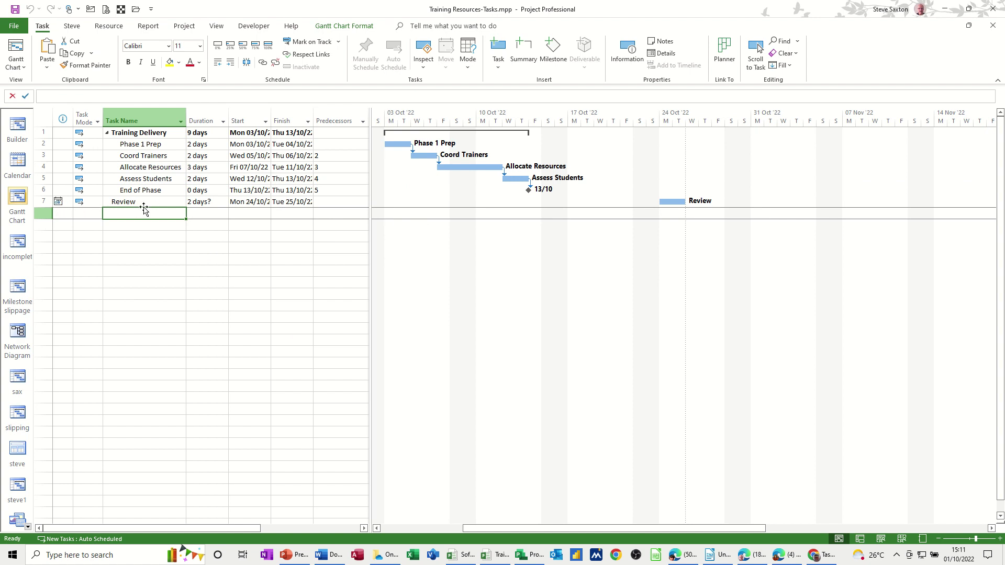
pyautogui.click(195, 202)
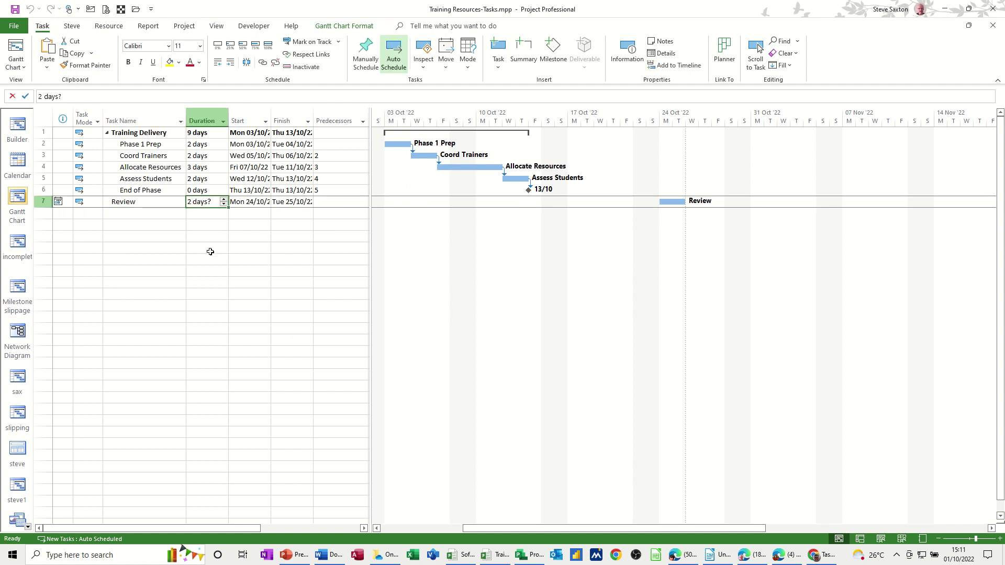
pyautogui.click(166, 215)
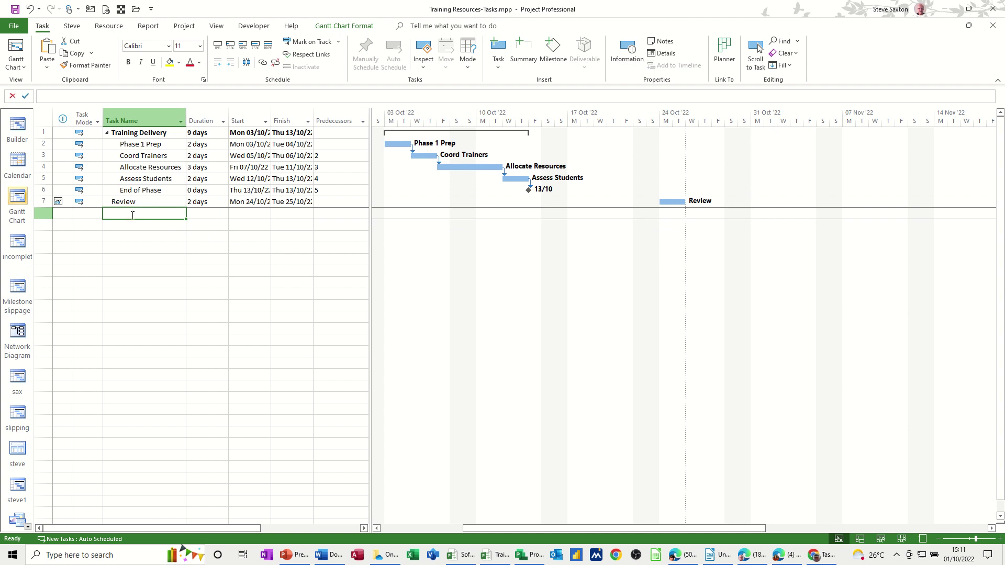
# - Add a one-day task named 'testing' in row 8
pyautogui.write('te')
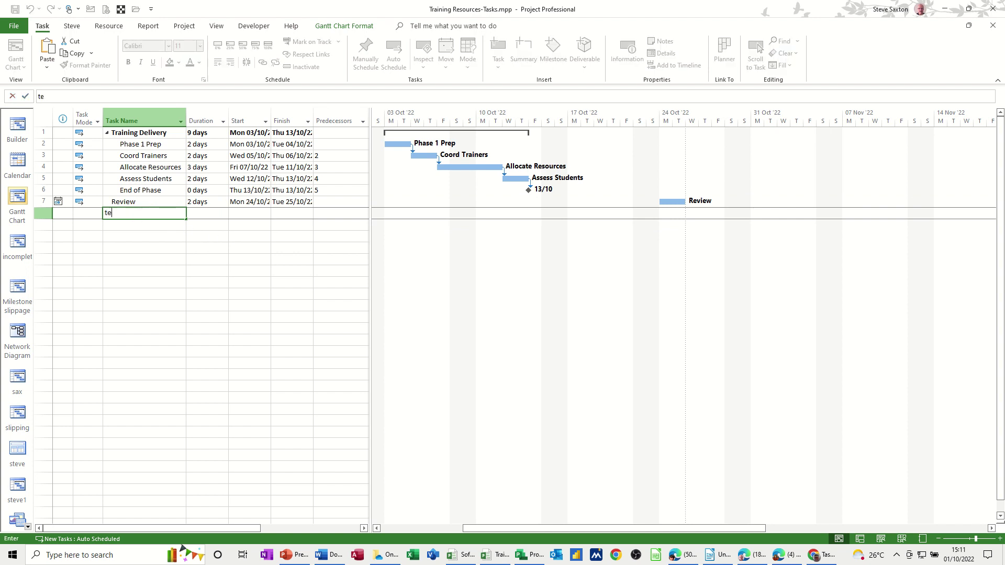
pyautogui.write('sting')
pyautogui.press('Tab')
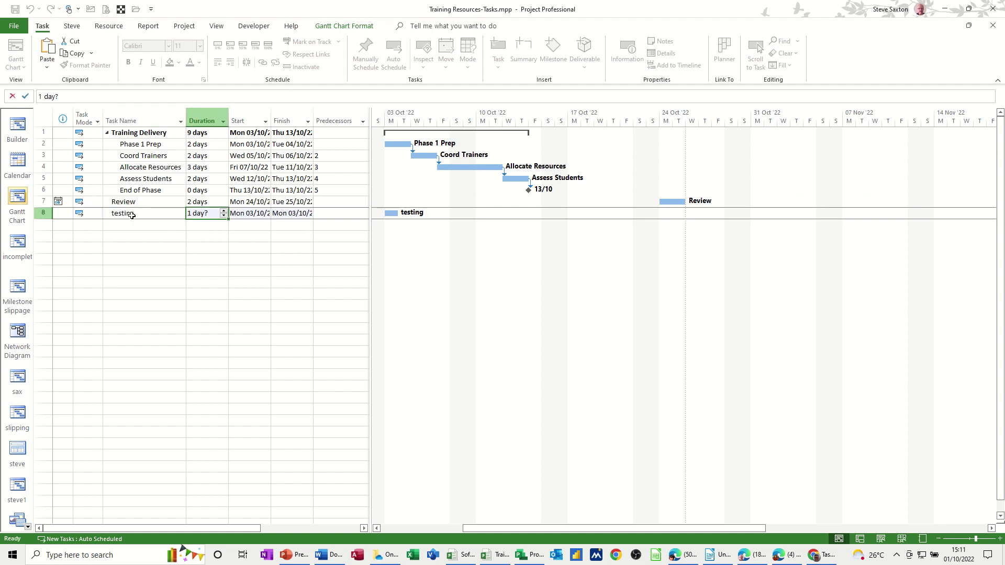
pyautogui.press('Return')
pyautogui.click(144, 235)
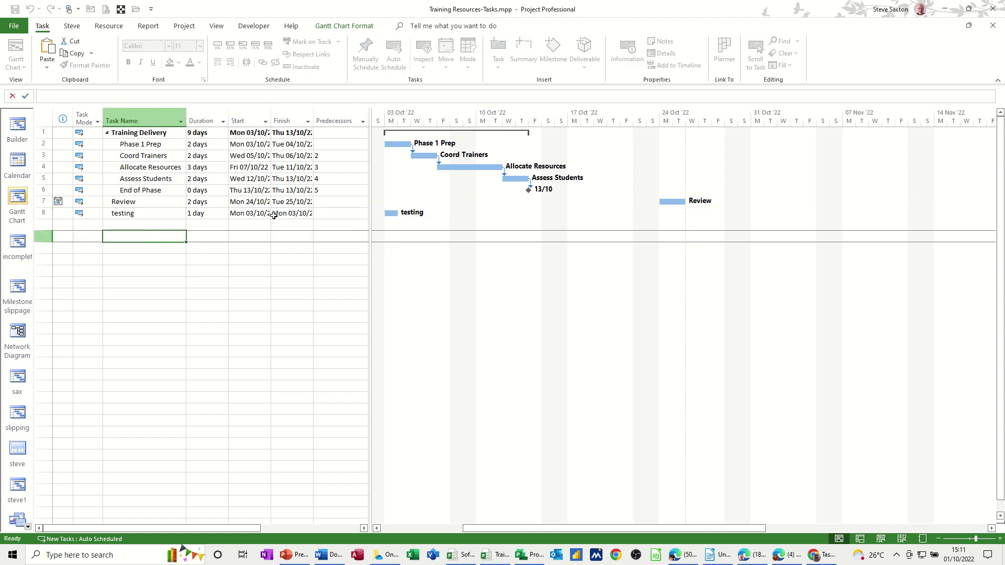
# - Set predecessors: Review after task 6 (End of Phase), testing after task 7
pyautogui.click(321, 201)
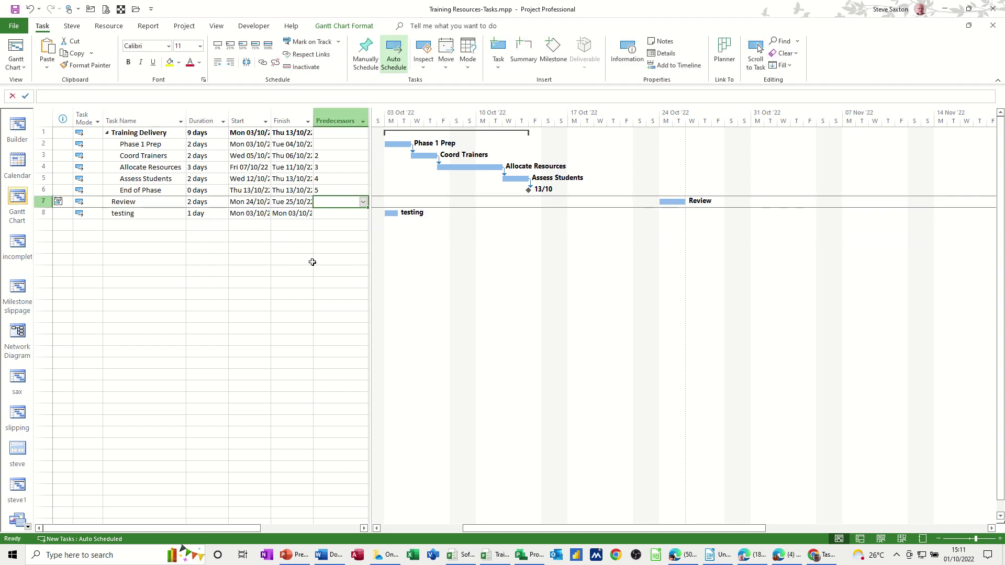
pyautogui.write('6')
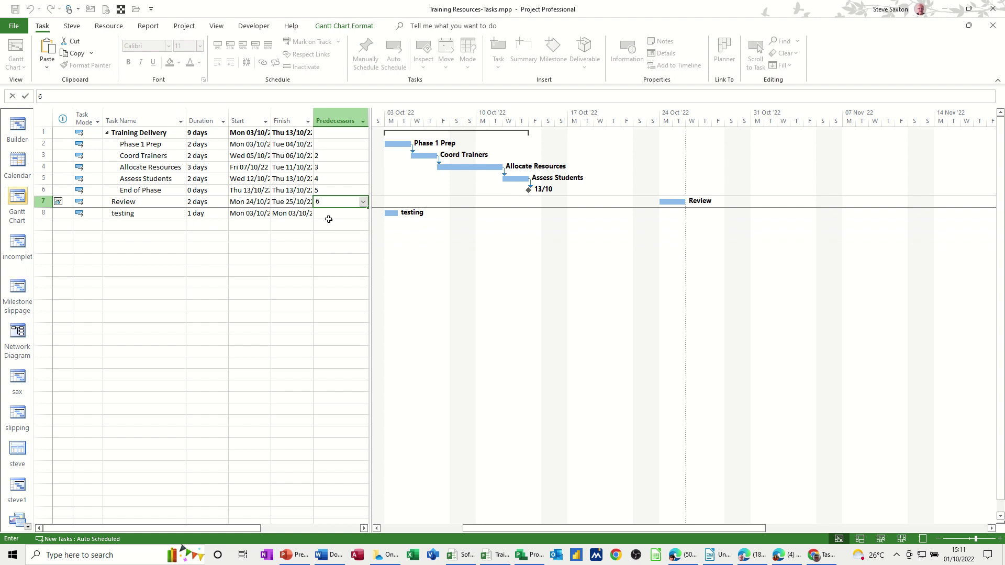
pyautogui.click(328, 215)
pyautogui.write('7')
pyautogui.click(325, 237)
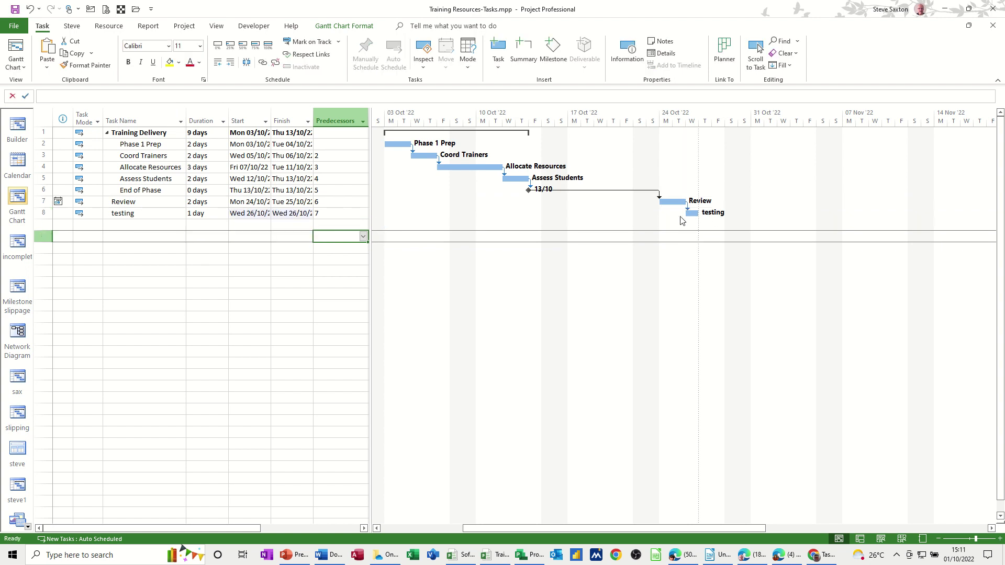
# - Sync the updated schedule, with testing and its links, to the SharePoint Tasks list
pyautogui.click(15, 26)
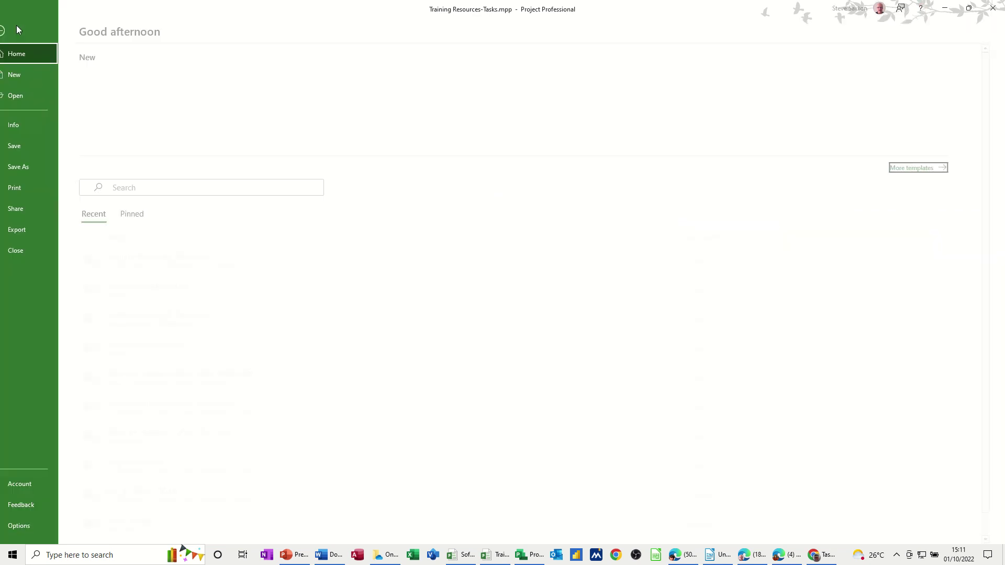
pyautogui.click(29, 212)
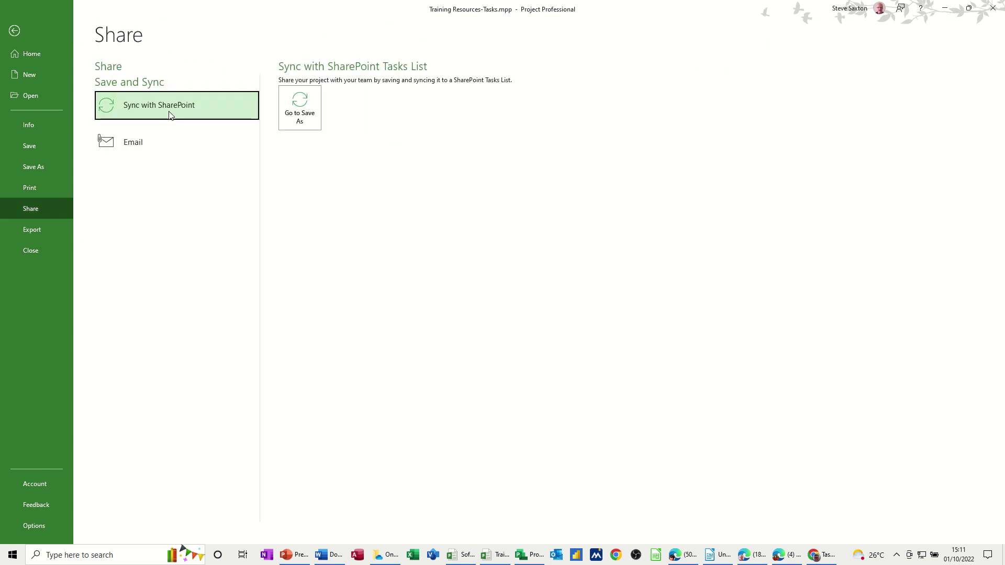
pyautogui.click(21, 34)
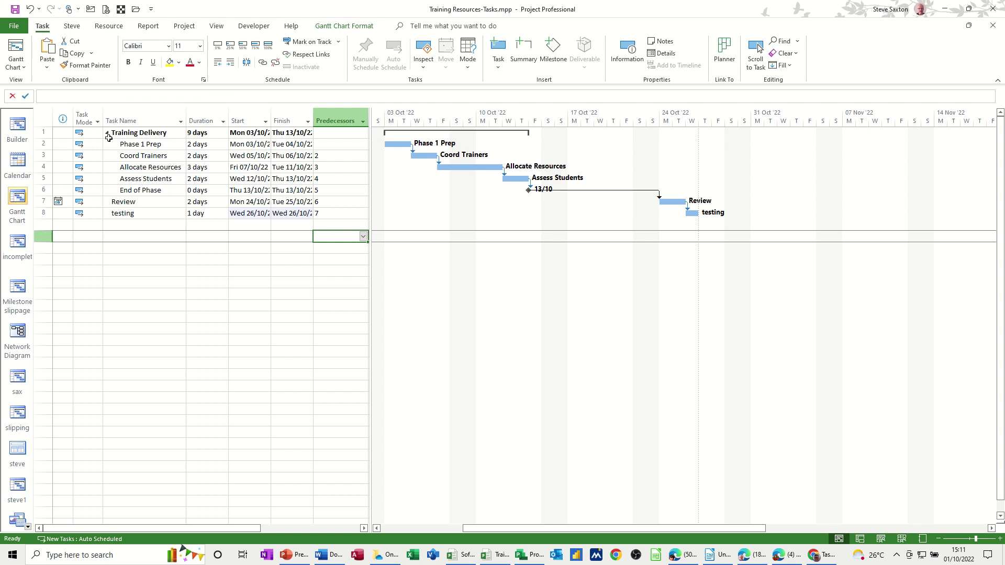
pyautogui.click(16, 9)
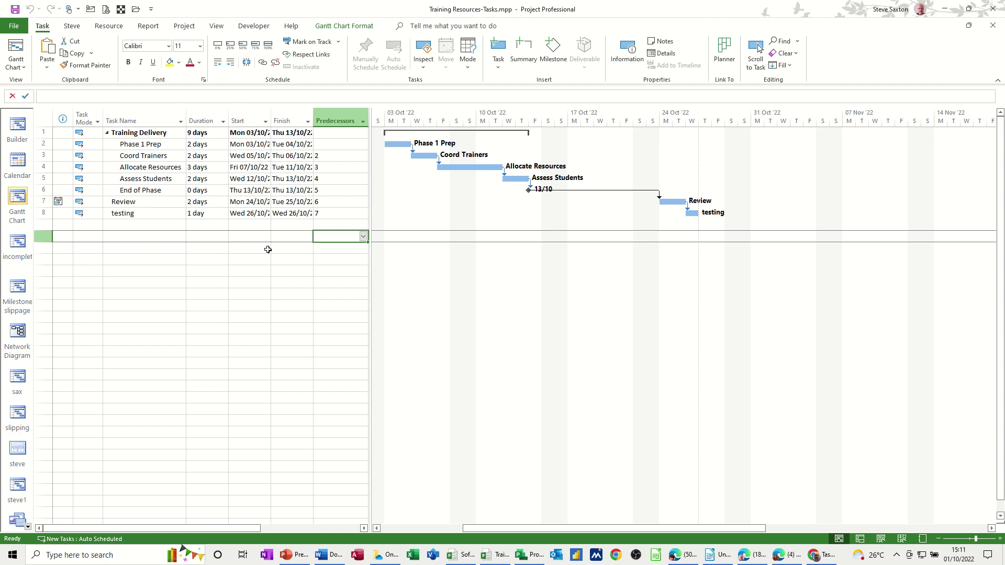
pyautogui.click(818, 556)
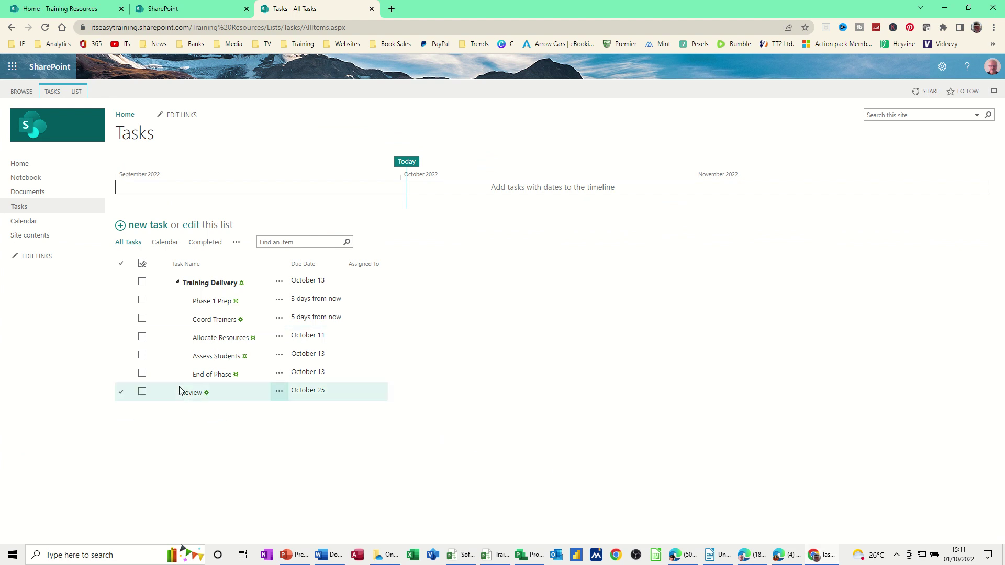
pyautogui.click(522, 555)
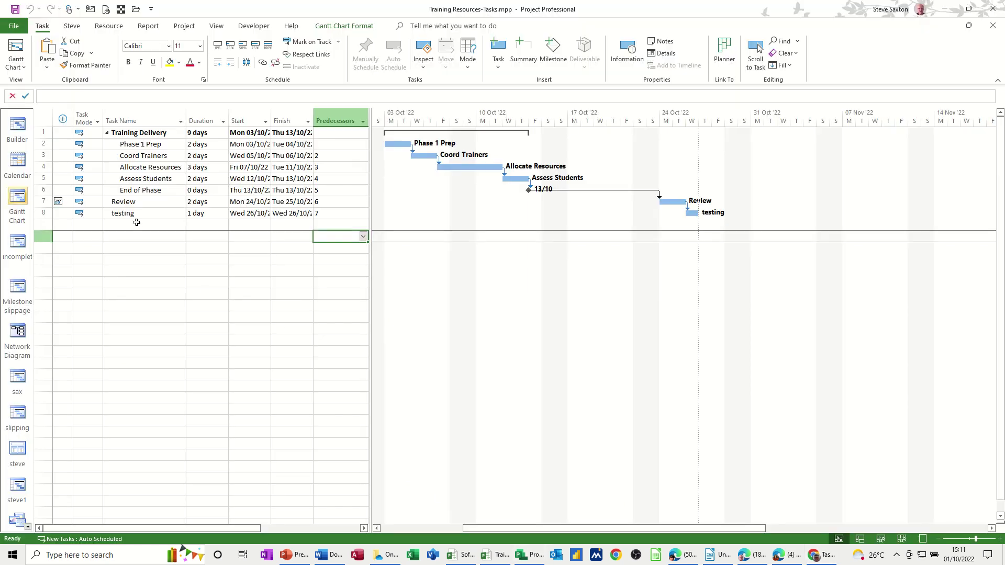
# - Re-save the plan with Sync with SharePoint to update the existing site's Tasks list
pyautogui.click(14, 27)
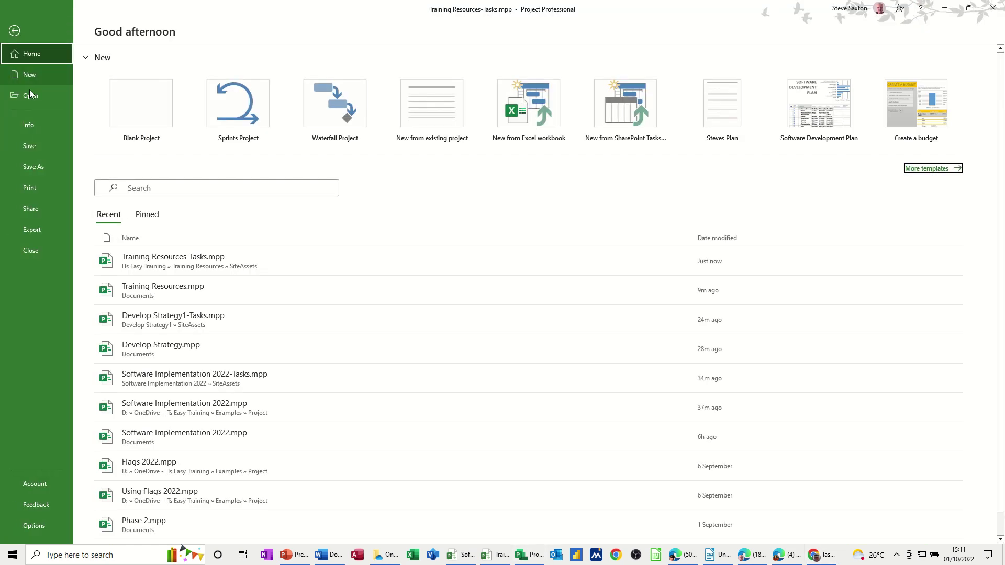
pyautogui.click(30, 208)
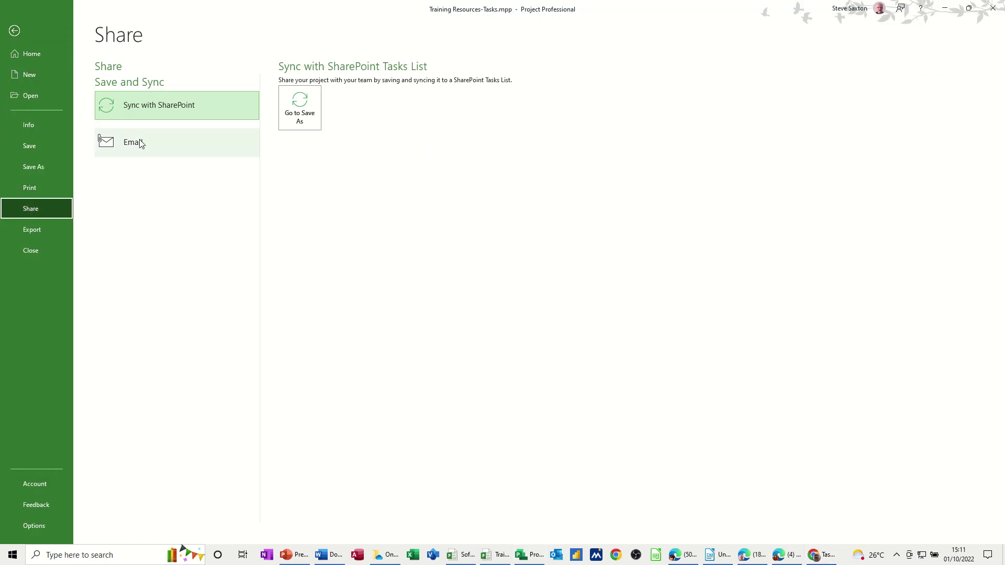
pyautogui.click(152, 107)
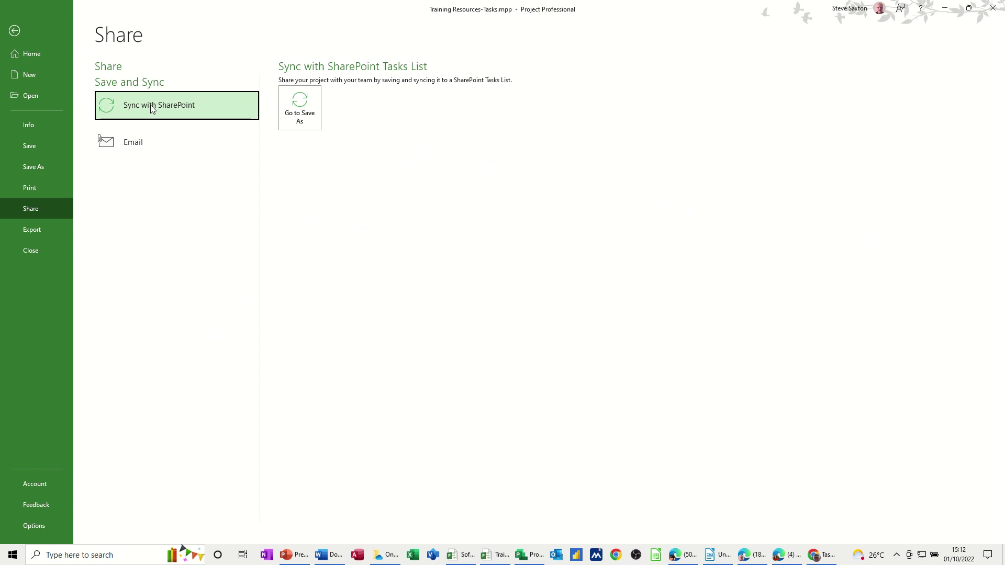
pyautogui.click(308, 116)
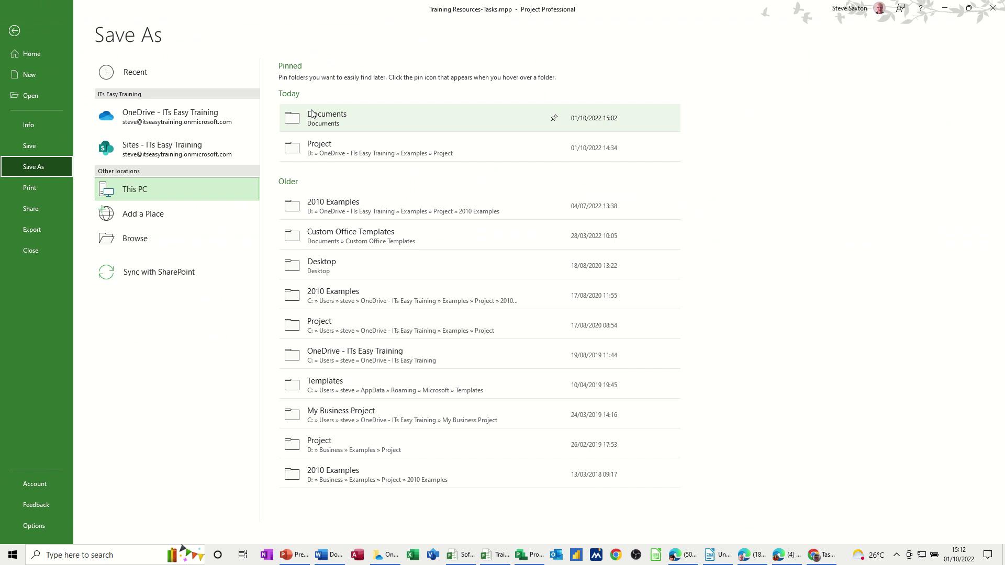
pyautogui.click(177, 273)
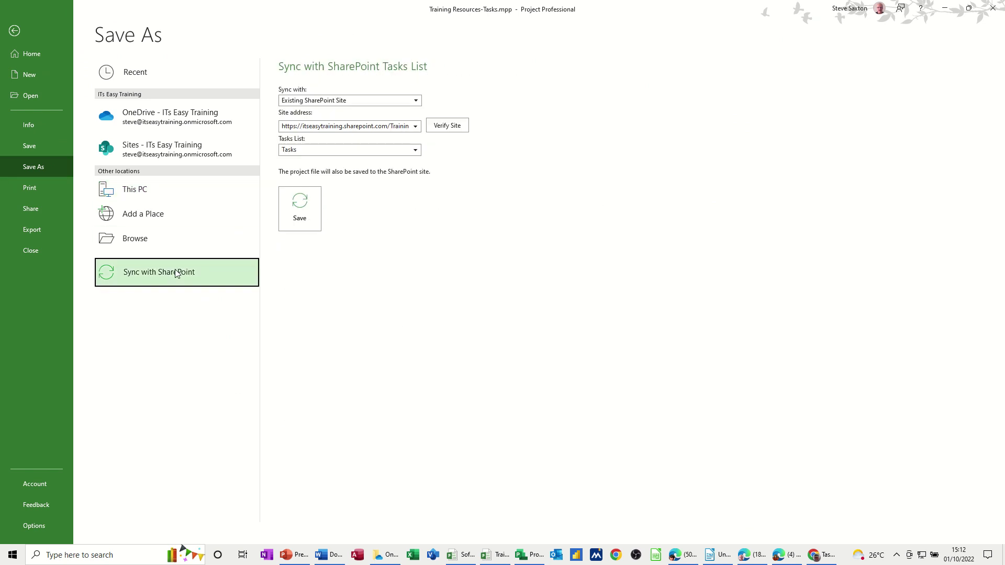
pyautogui.click(283, 214)
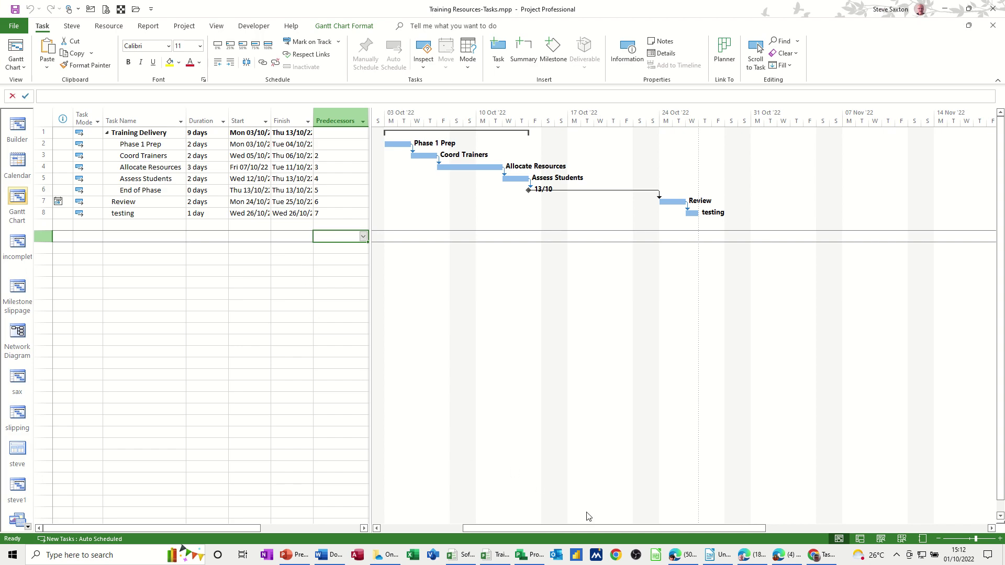
# - Check the SharePoint Tasks list now shows the testing task due October 26
pyautogui.click(815, 559)
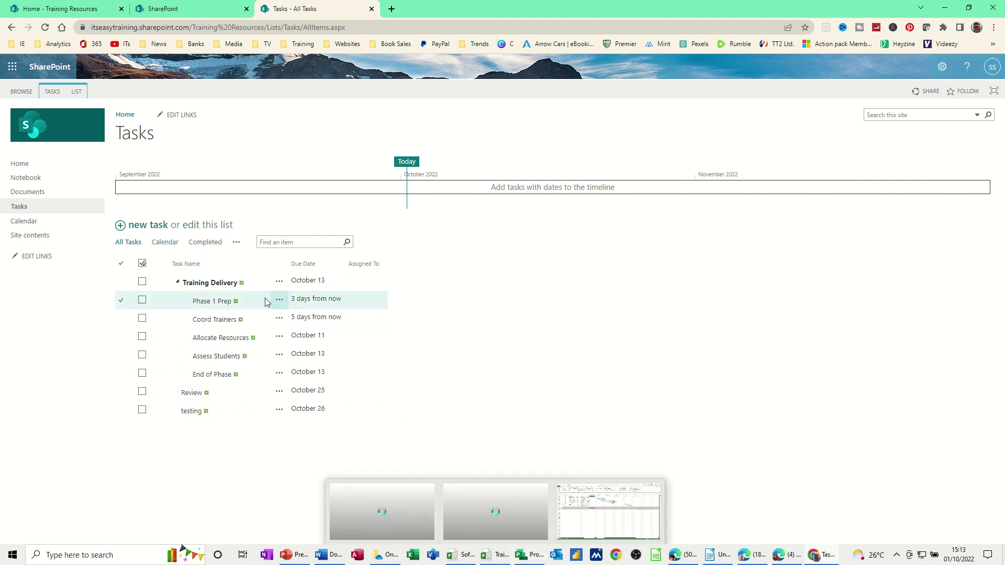
pyautogui.click(198, 343)
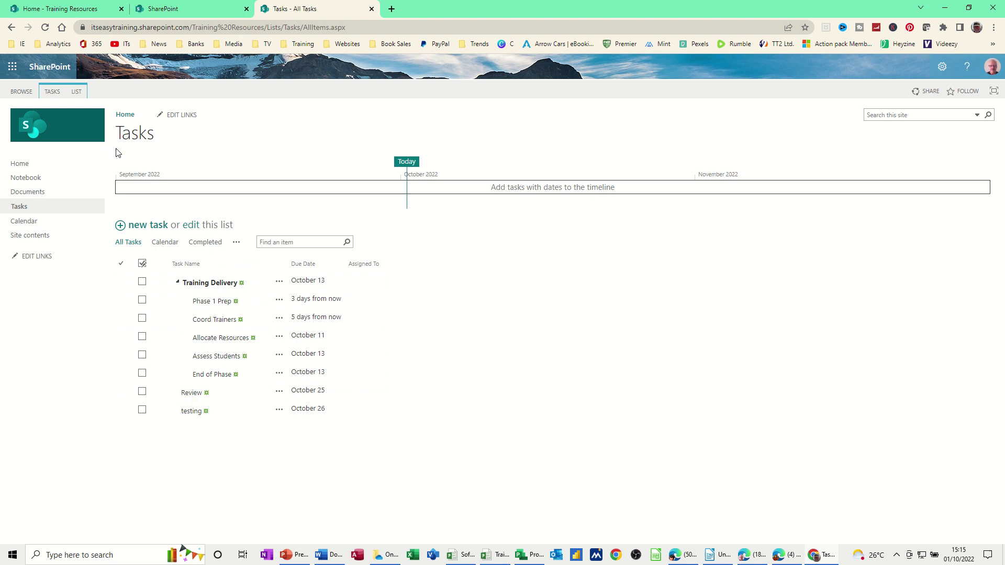
# - Modify the All Tasks view: add % Complete, put Start Date at position 3, remove Assigned To
pyautogui.click(236, 244)
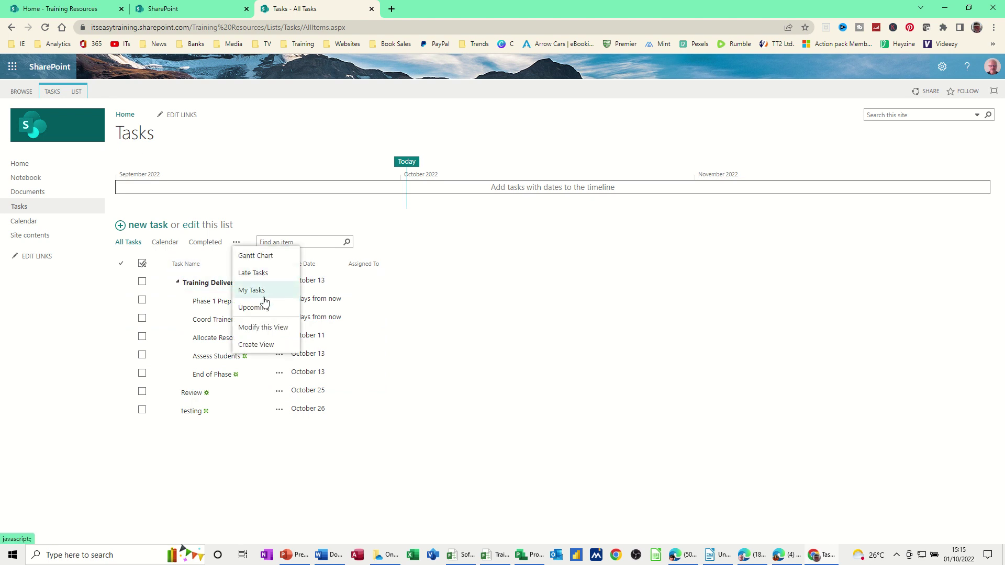
pyautogui.click(258, 328)
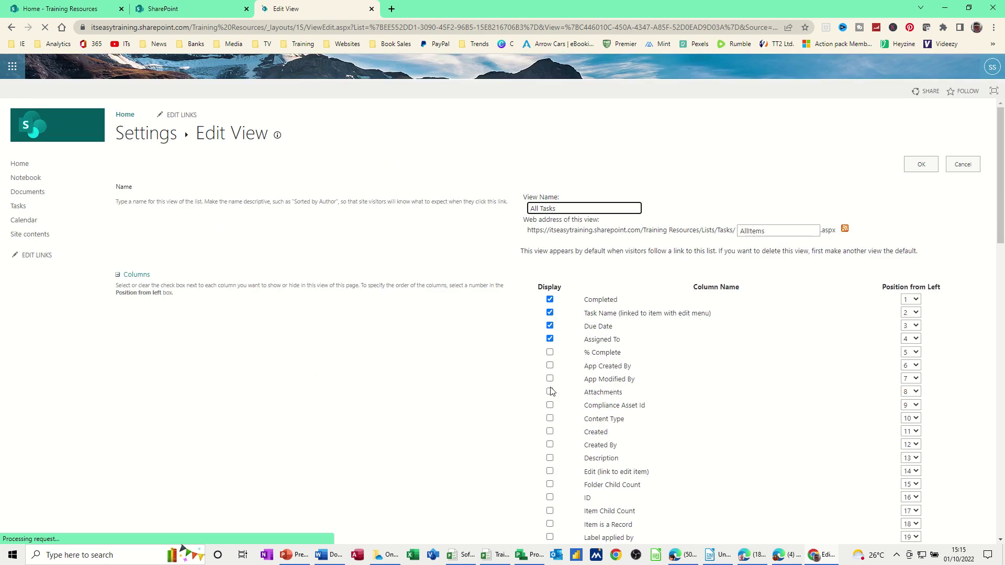
pyautogui.scroll(-9, 684, 399)
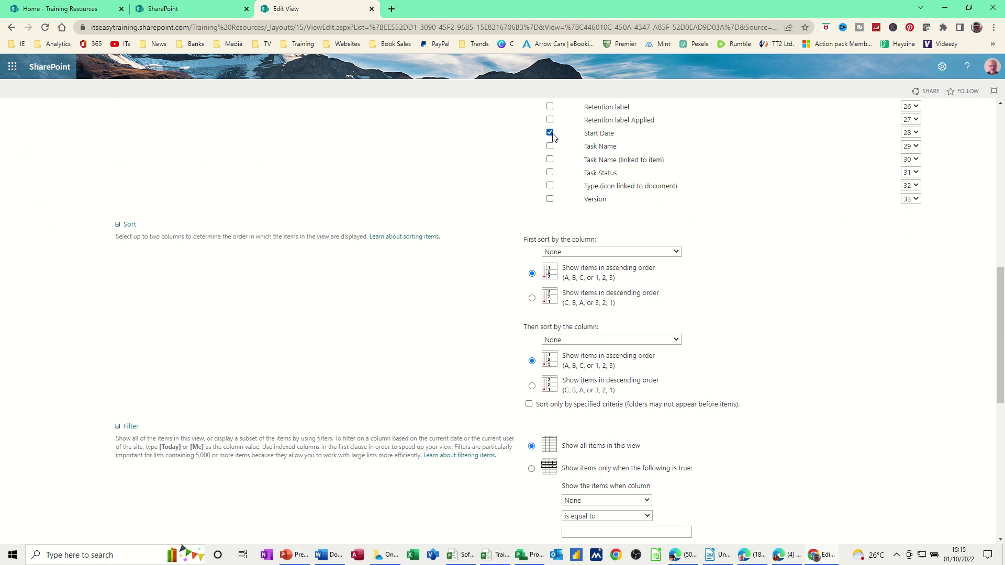
pyautogui.scroll(4, 749, 224)
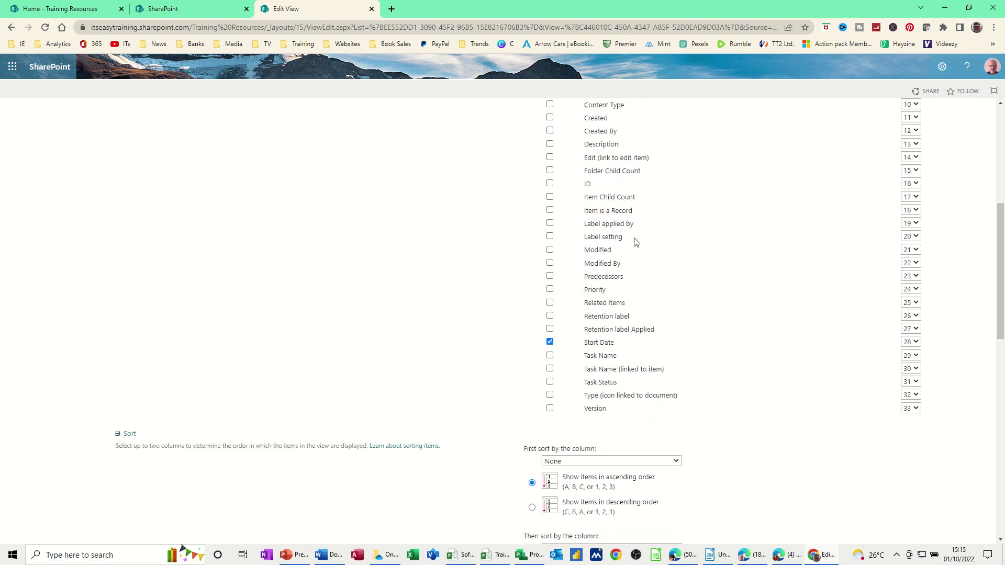
pyautogui.scroll(4, 601, 199)
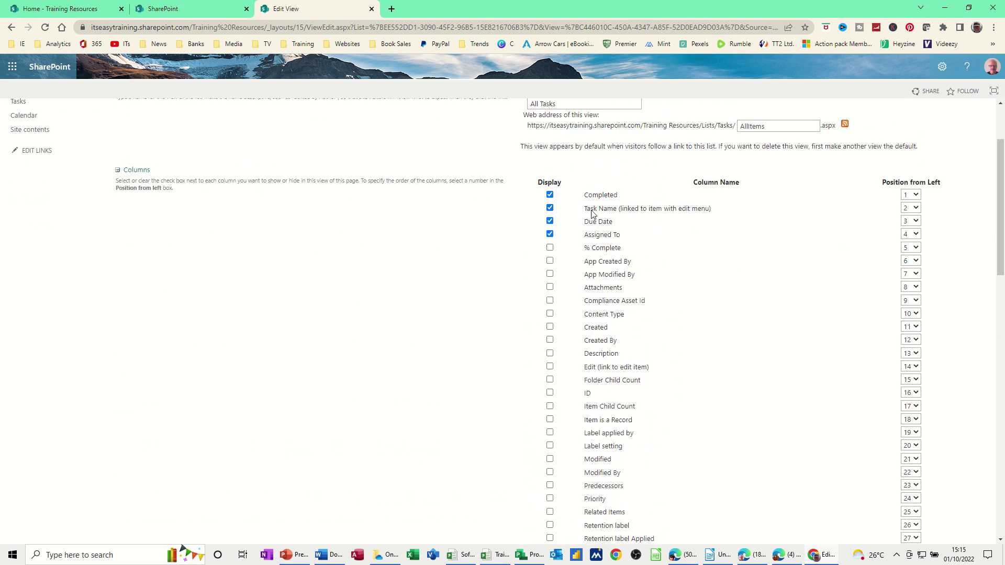
pyautogui.click(552, 249)
pyautogui.scroll(-1, 818, 343)
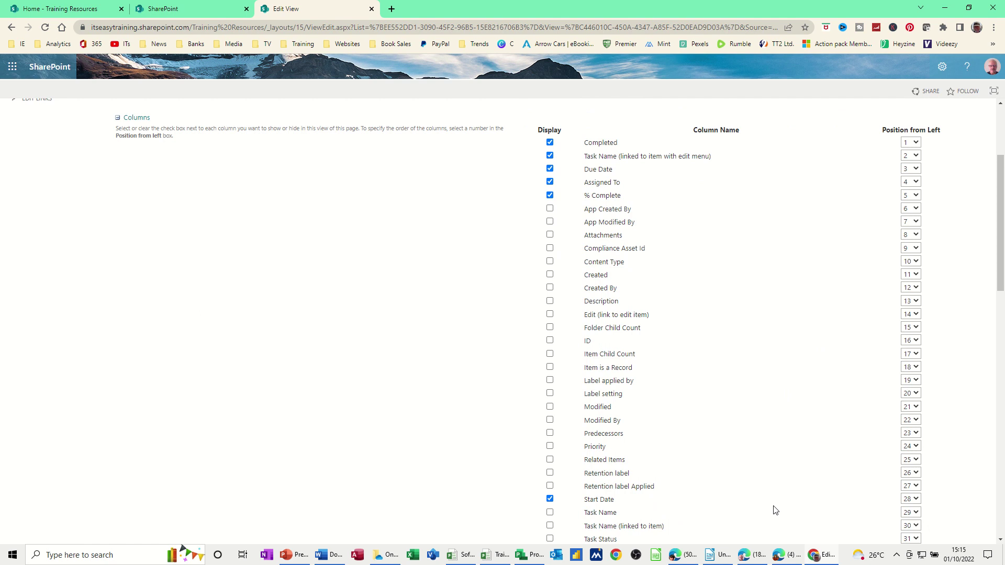
pyautogui.click(915, 500)
pyautogui.moveTo(919, 380); pyautogui.dragTo(892, 326)
pyautogui.click(904, 328)
pyautogui.click(550, 182)
pyautogui.scroll(2, 712, 251)
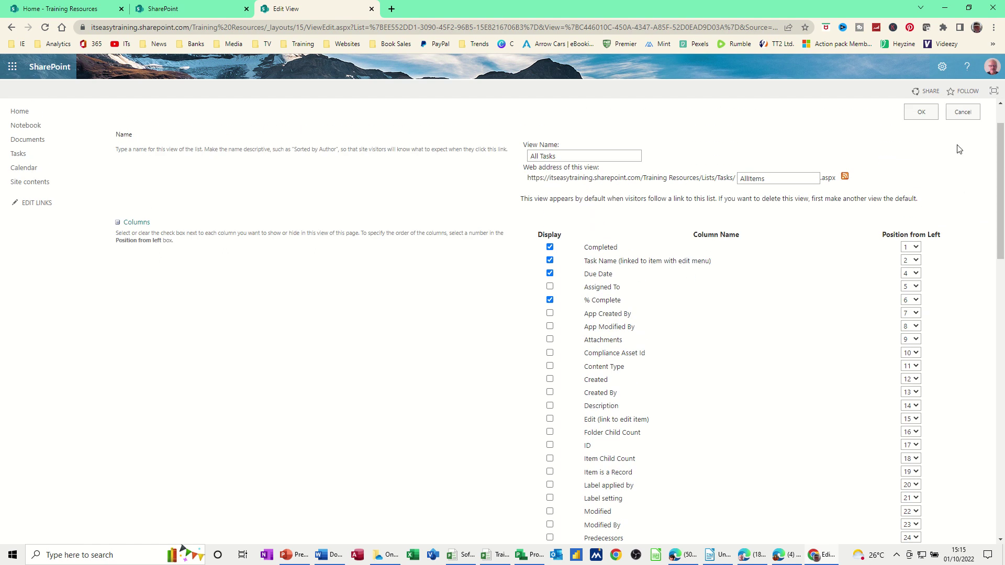
pyautogui.click(921, 114)
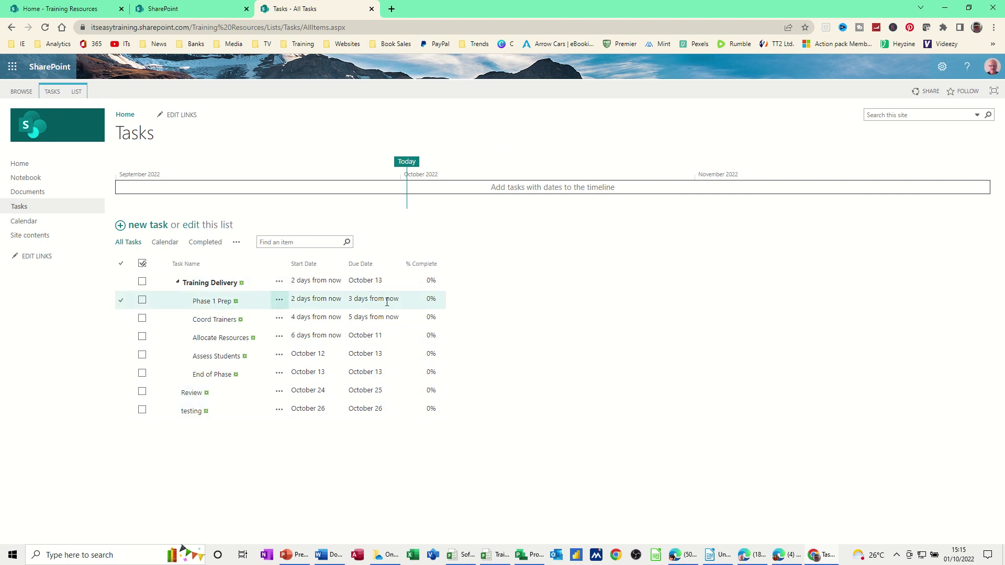
# - Switch to the Gantt Chart view and widen its task grid to show every column
pyautogui.click(237, 244)
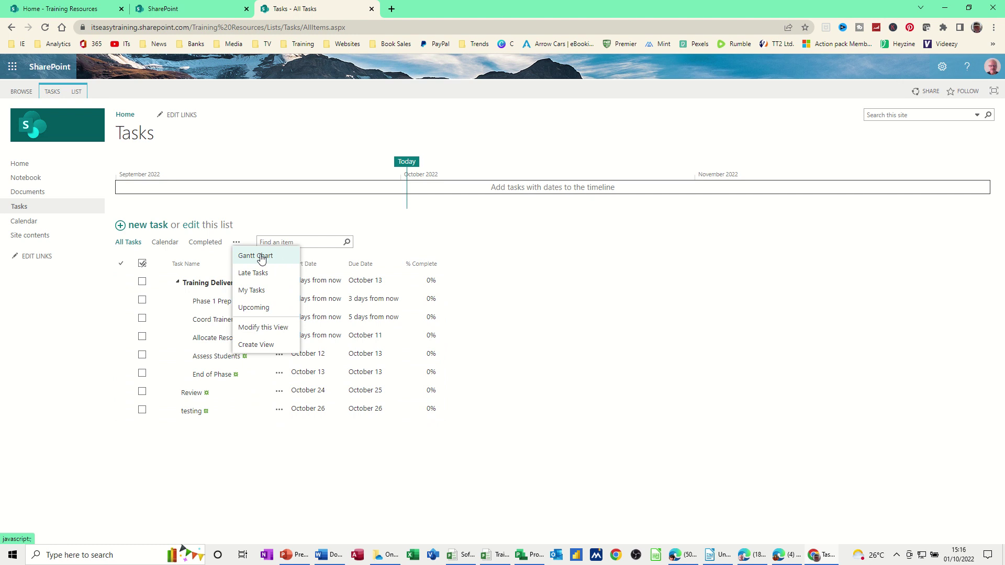
pyautogui.click(261, 257)
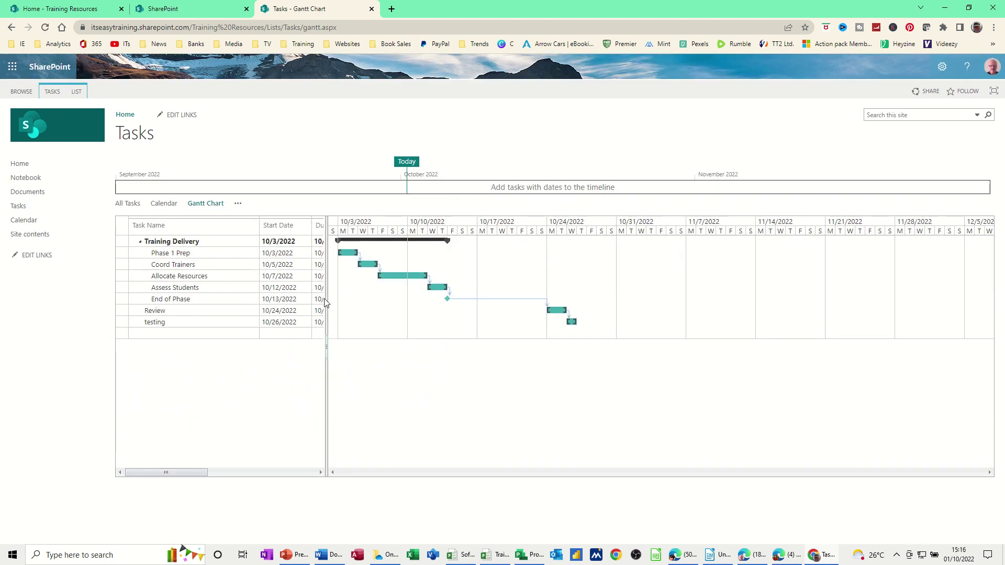
pyautogui.moveTo(328, 294); pyautogui.dragTo(499, 303)
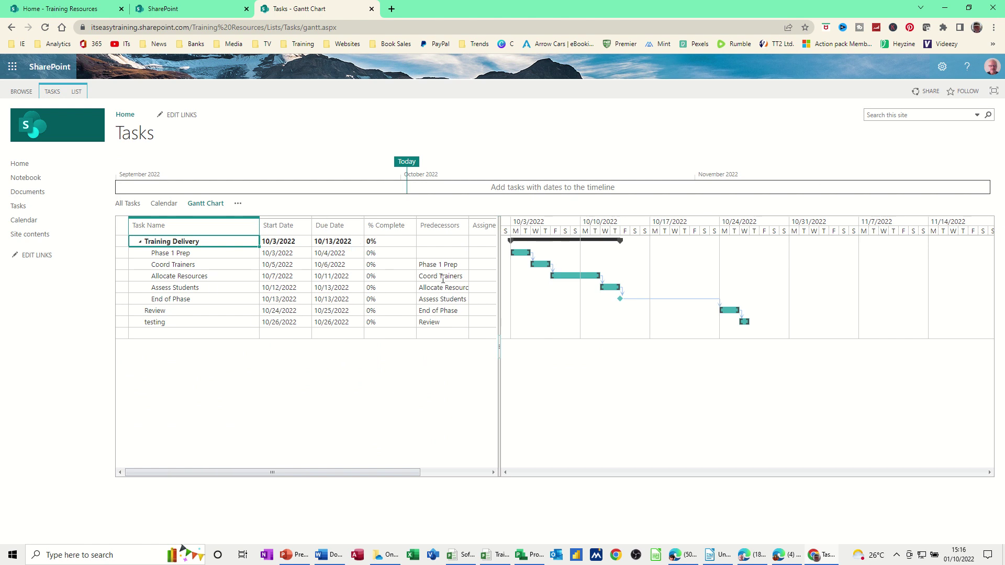
pyautogui.moveTo(500, 328); pyautogui.dragTo(594, 328)
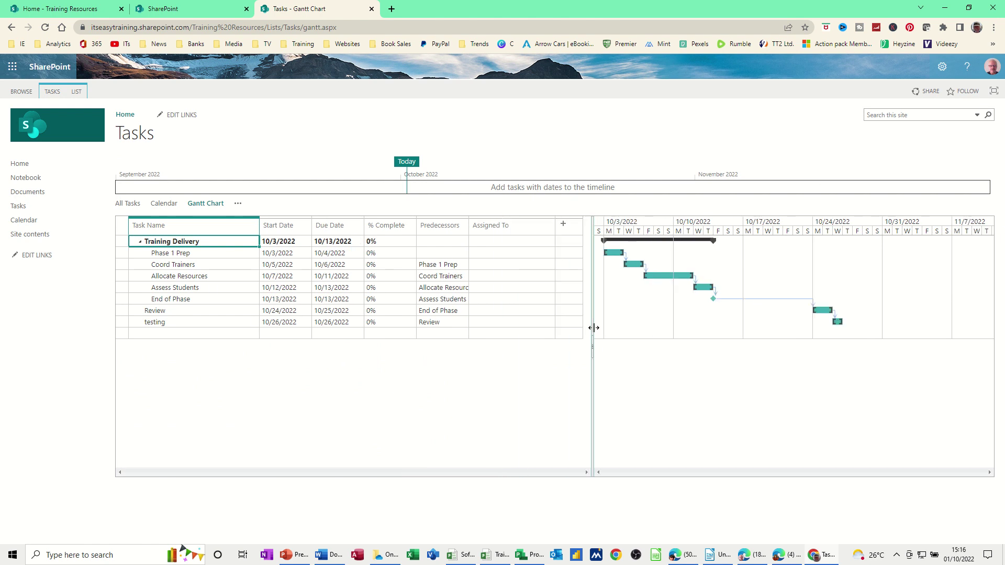
pyautogui.click(564, 226)
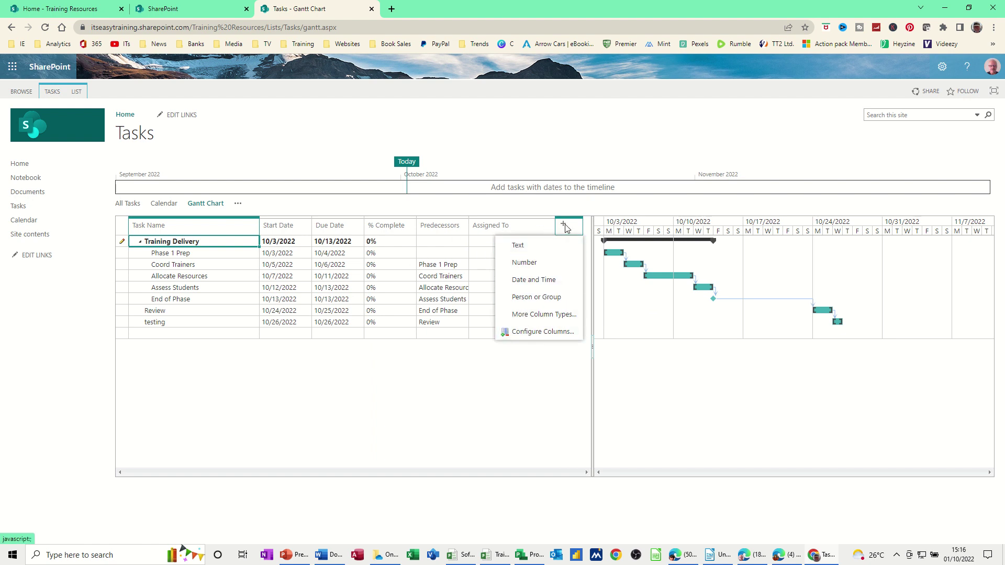
pyautogui.click(532, 332)
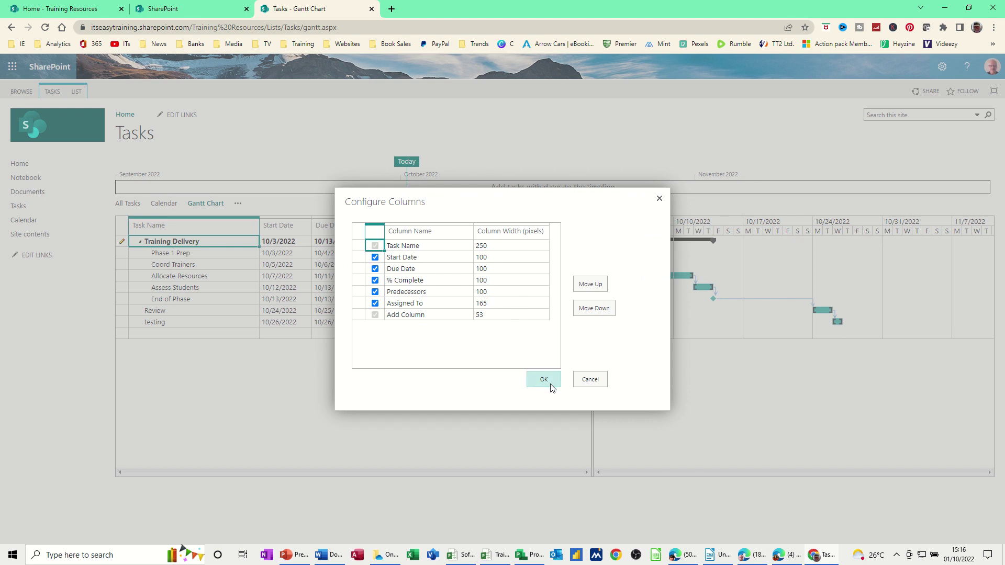
pyautogui.click(592, 385)
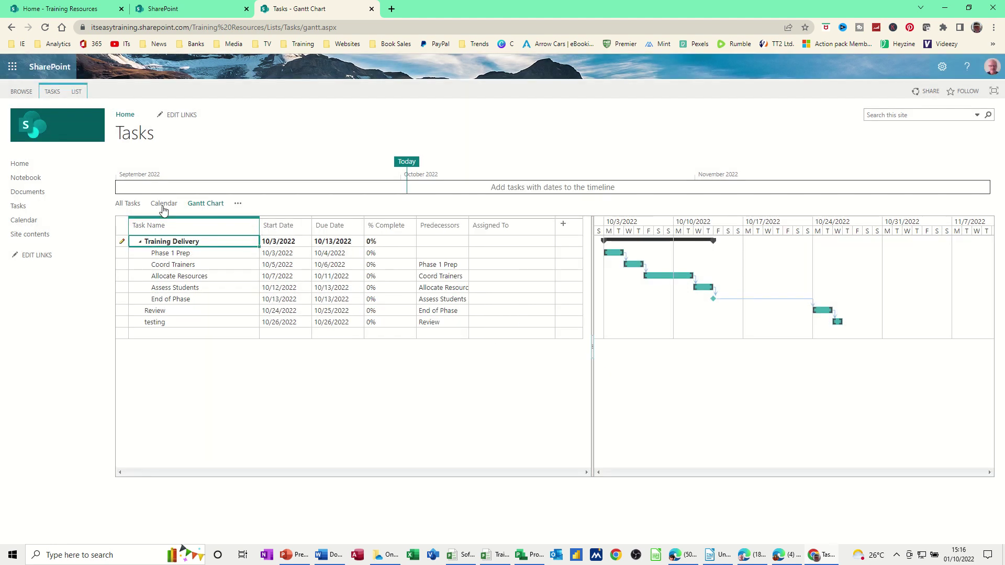
# - Show the SharePoint Tasks list in Calendar view for October 2022, then return to the Training Resources home page
pyautogui.click(127, 204)
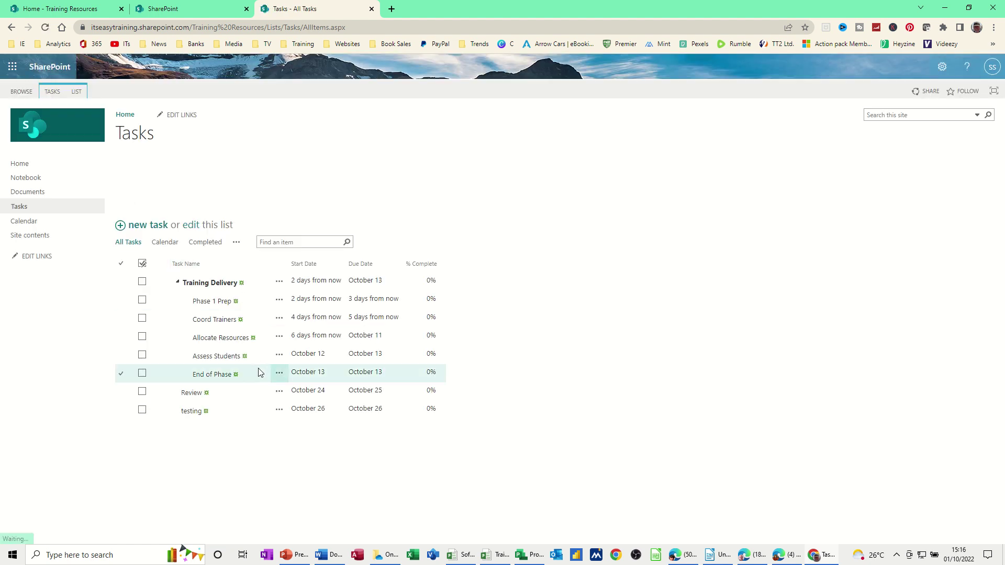
pyautogui.click(165, 243)
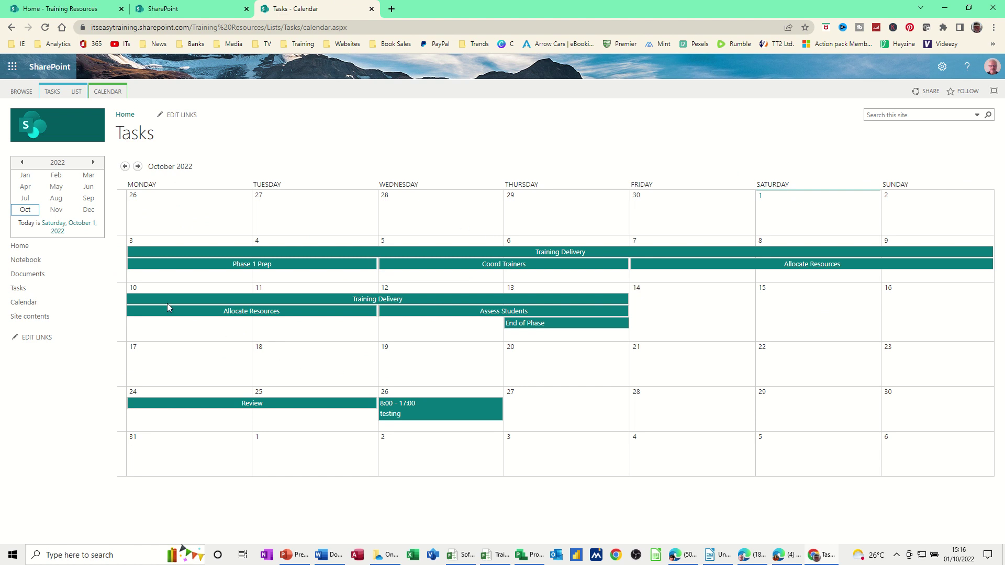
pyautogui.click(20, 247)
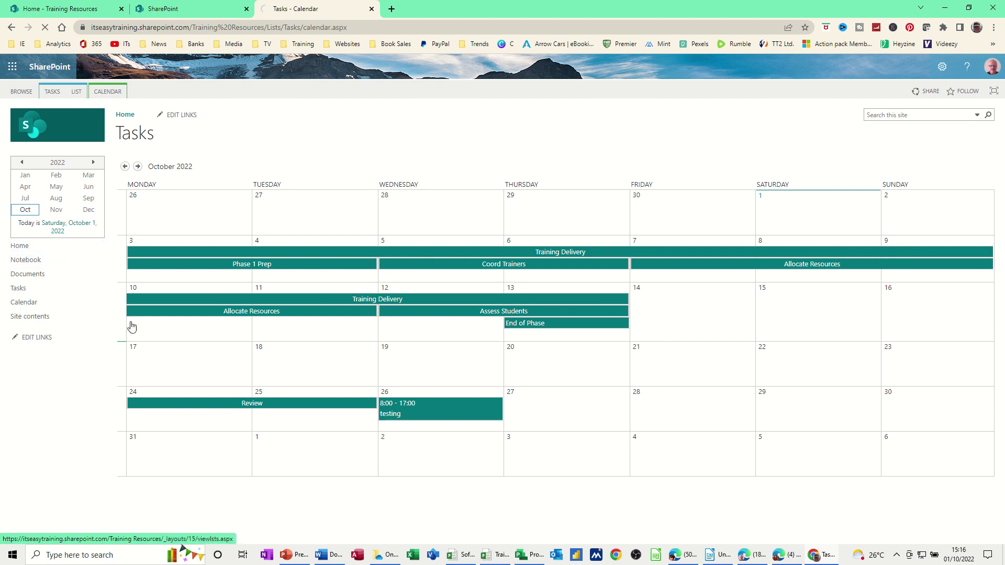